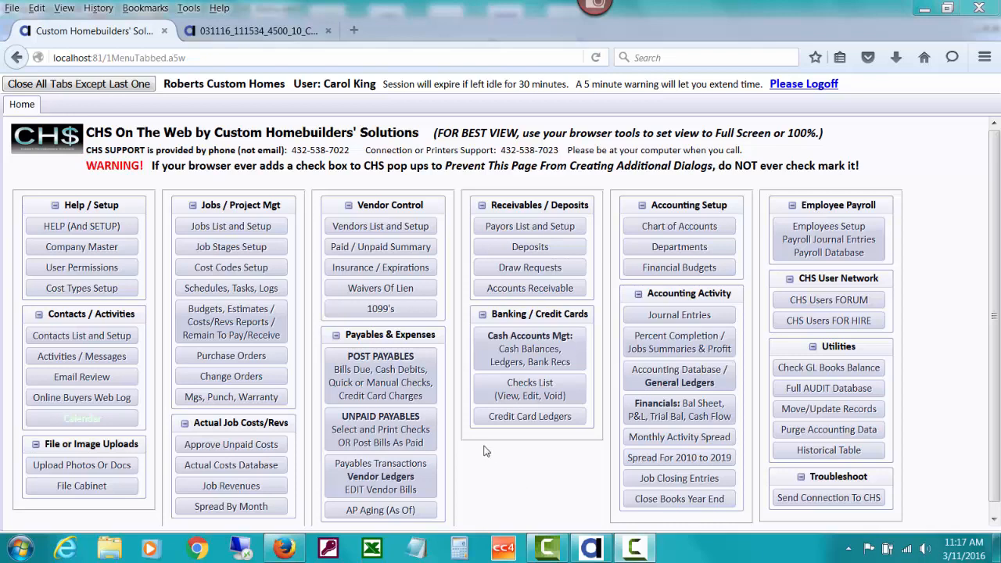
Open the new payables posting window and start a job-related bill for vendor PROBUILD
left_click(404, 390)
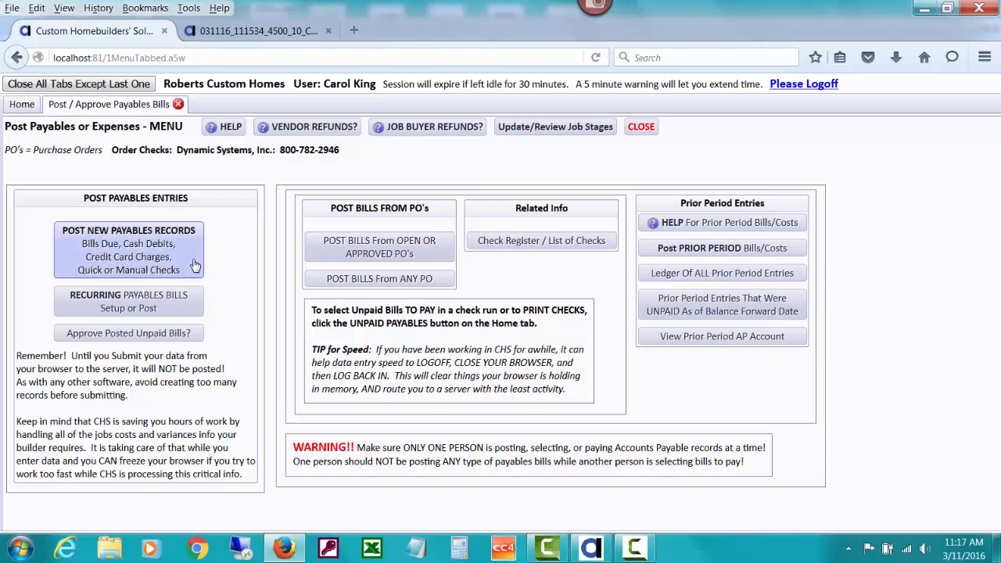
left_click(112, 248)
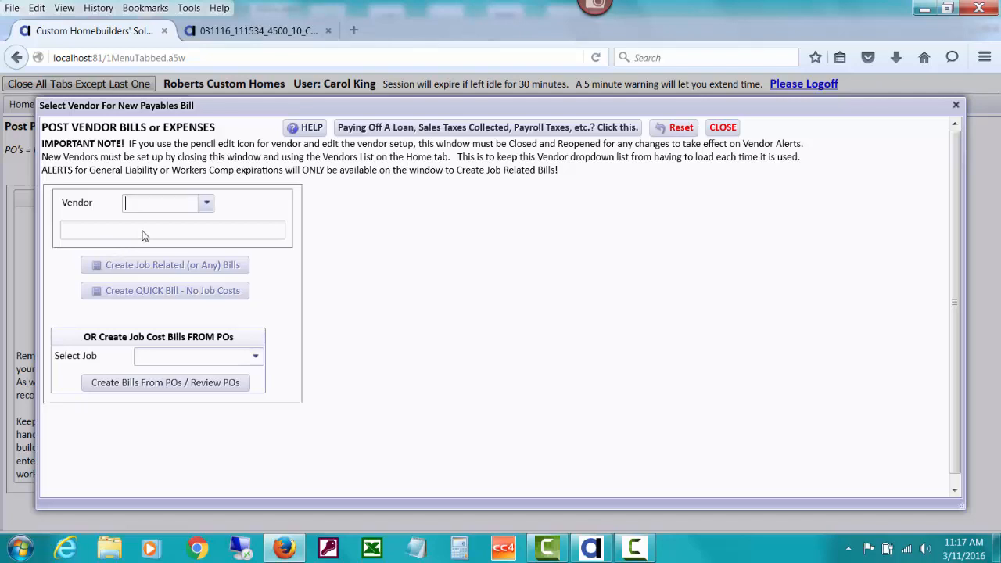
type("pr")
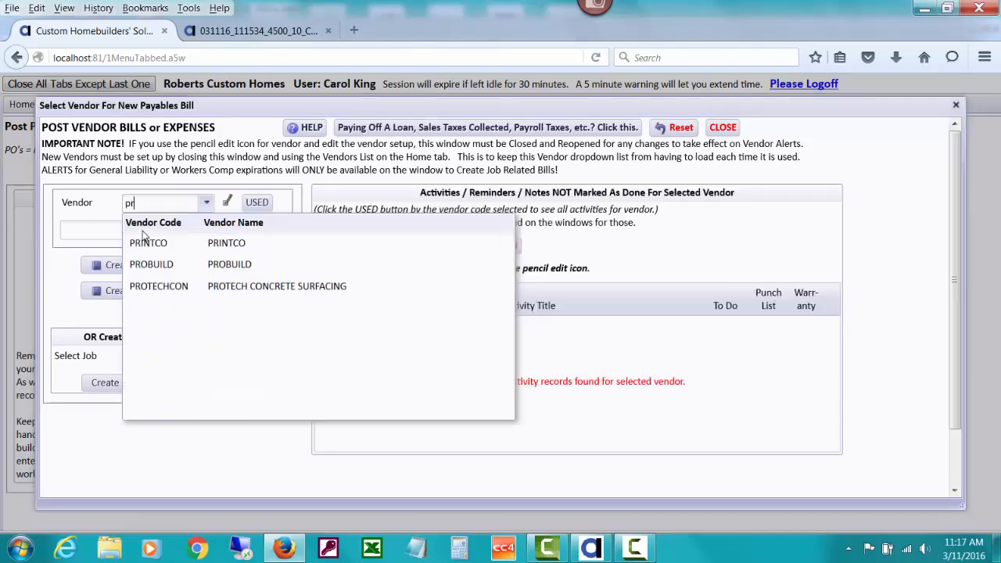
left_click(191, 266)
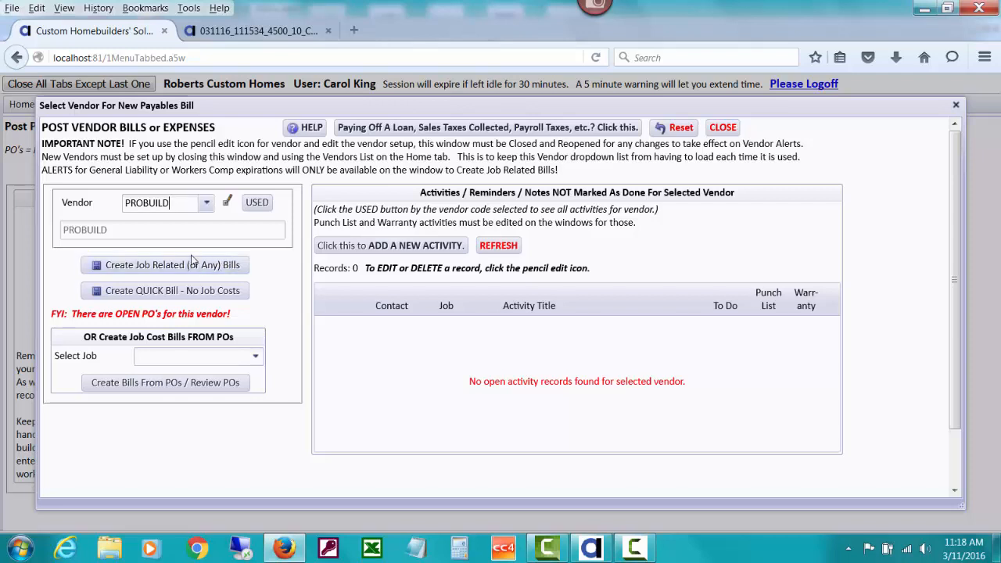
left_click(199, 266)
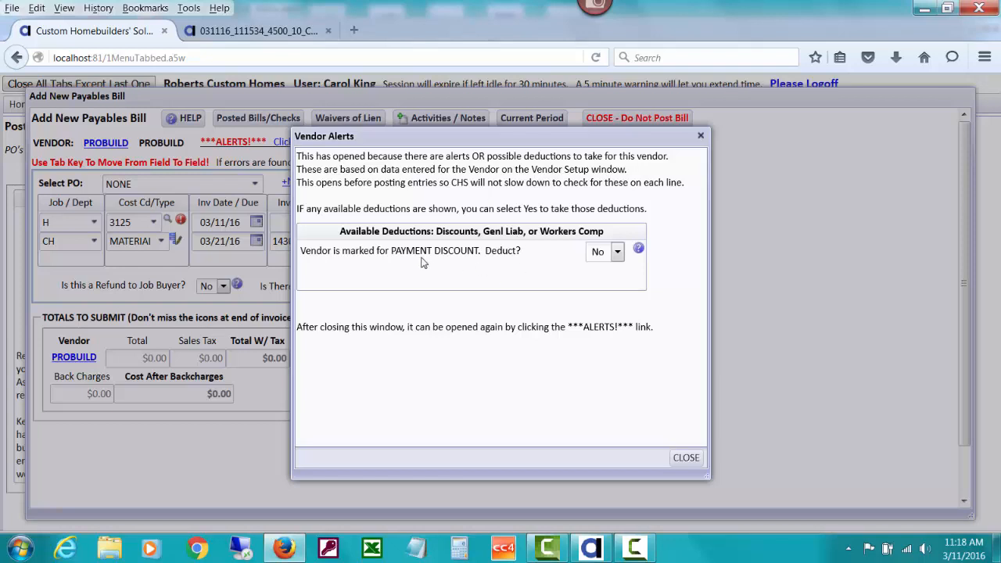
Take the vendor's payment discount, have it posted to job costs, and close the vendor alerts
left_click(617, 254)
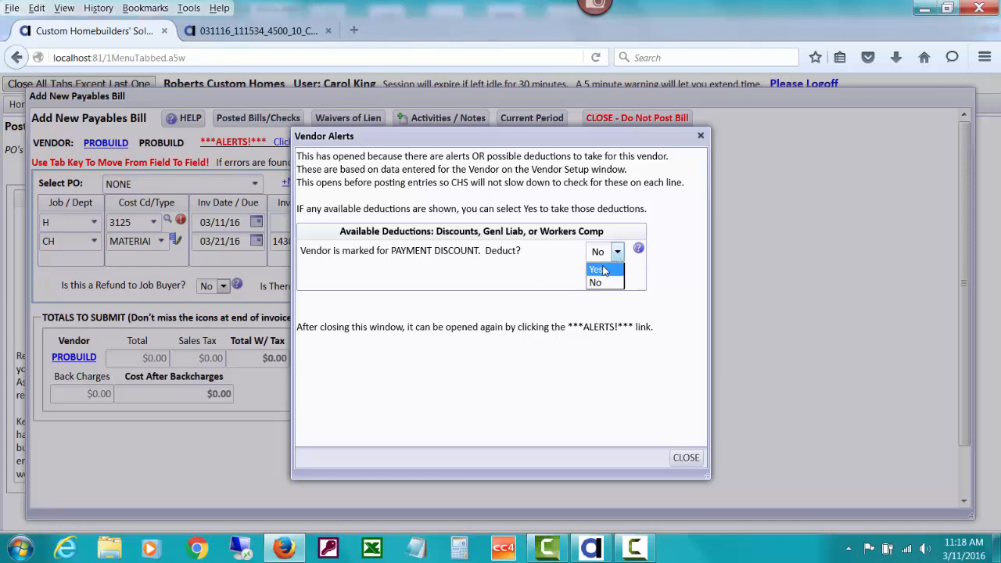
left_click(598, 270)
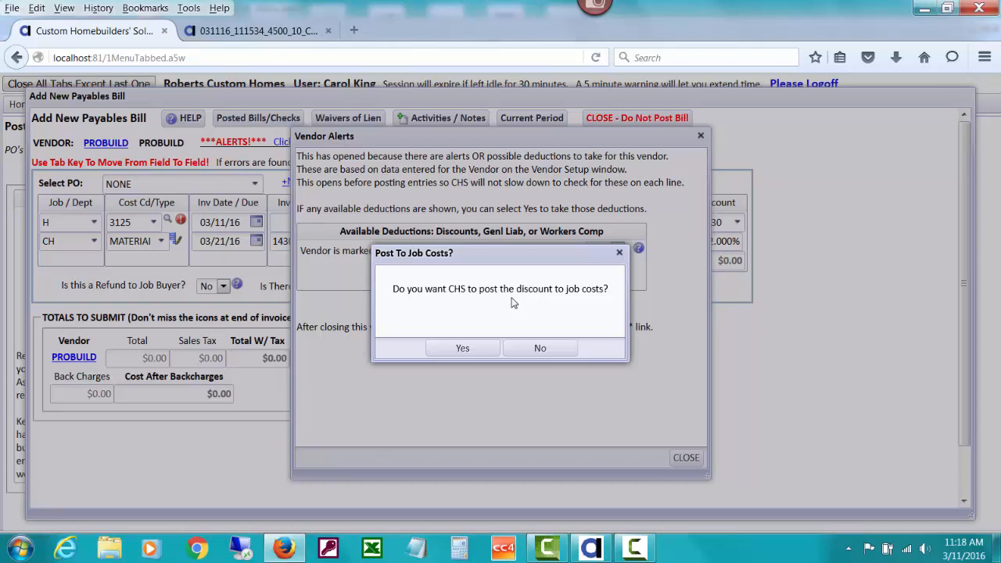
left_click(462, 348)
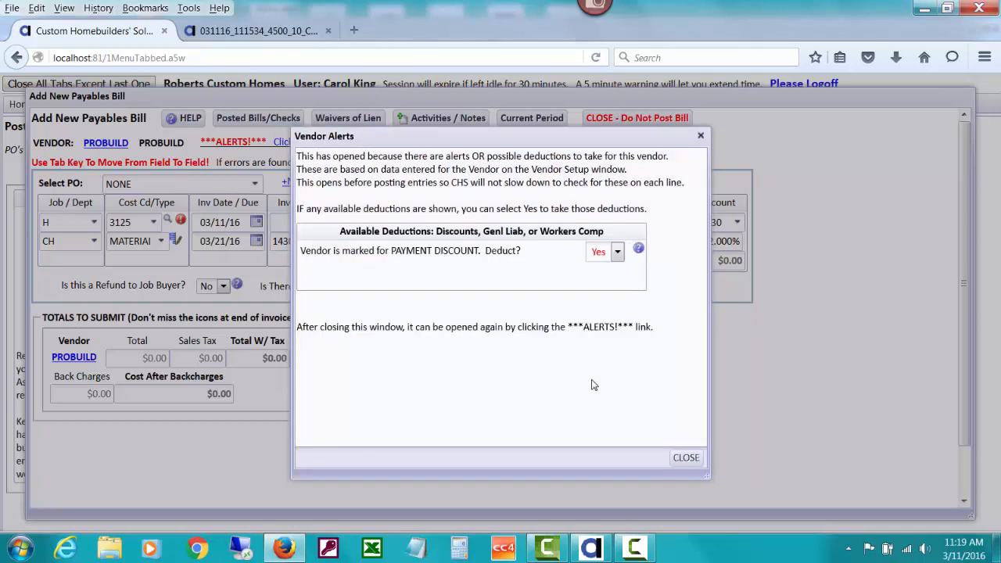
left_click(686, 458)
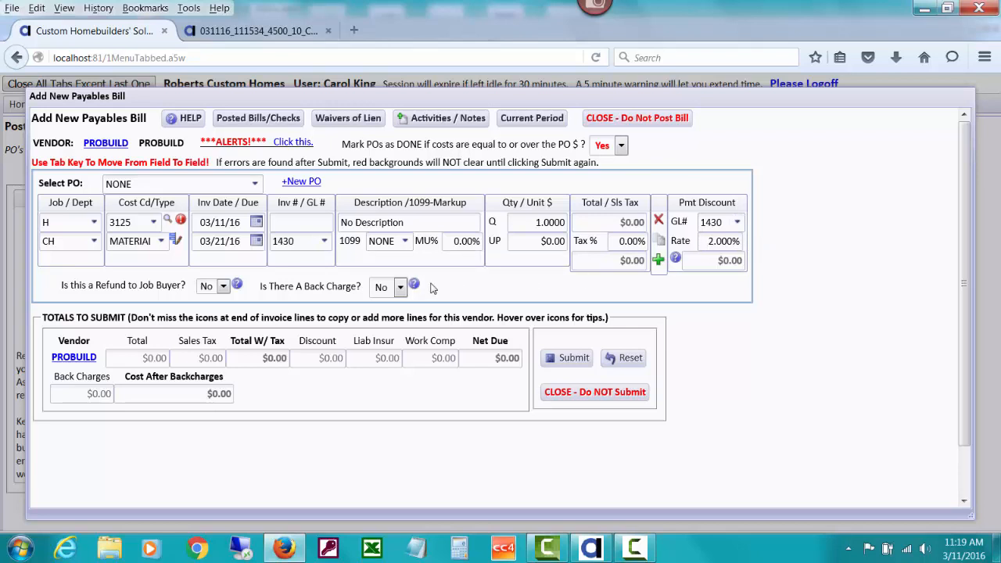
left_click(255, 186)
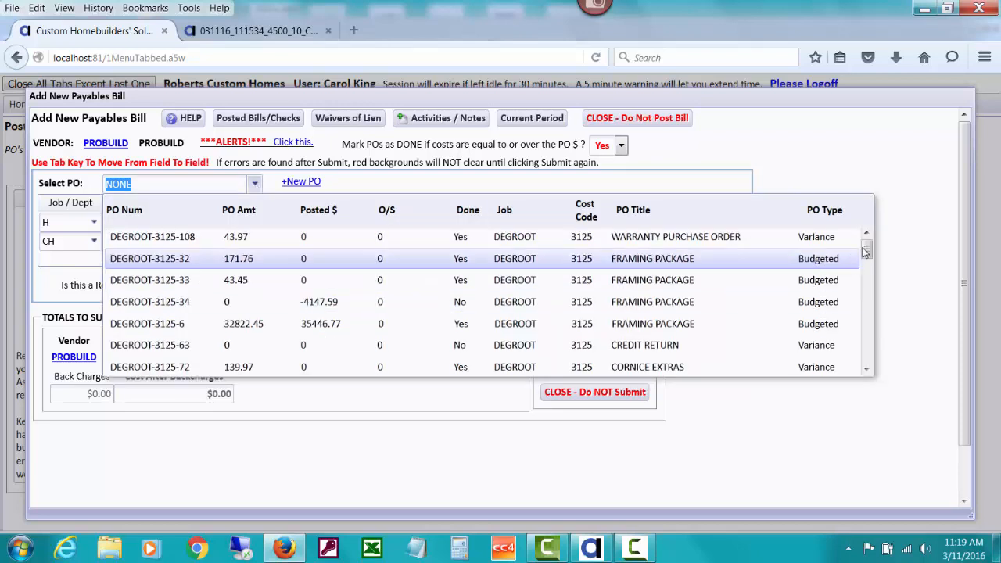
left_click_drag(866, 266, 866, 335)
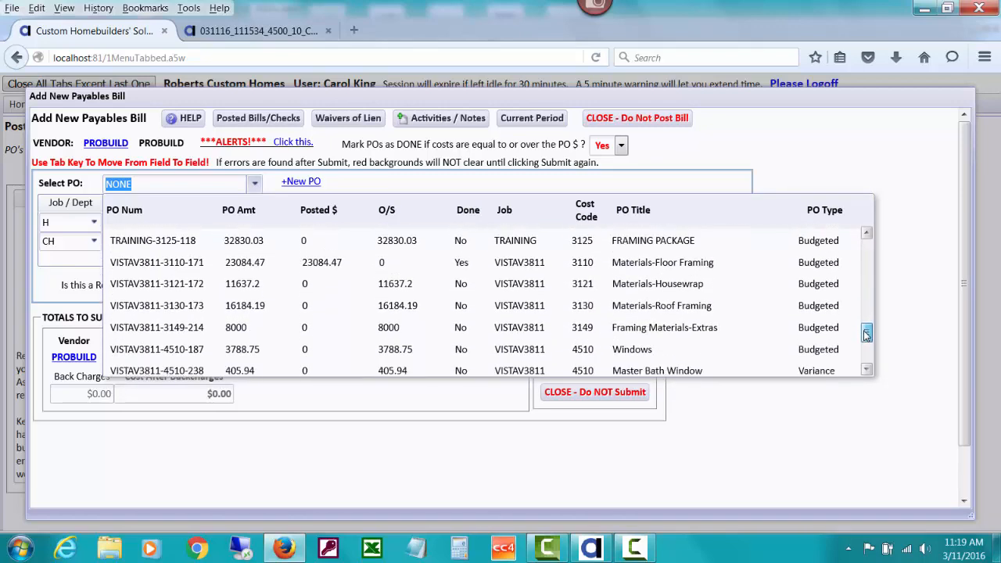
left_click(408, 287)
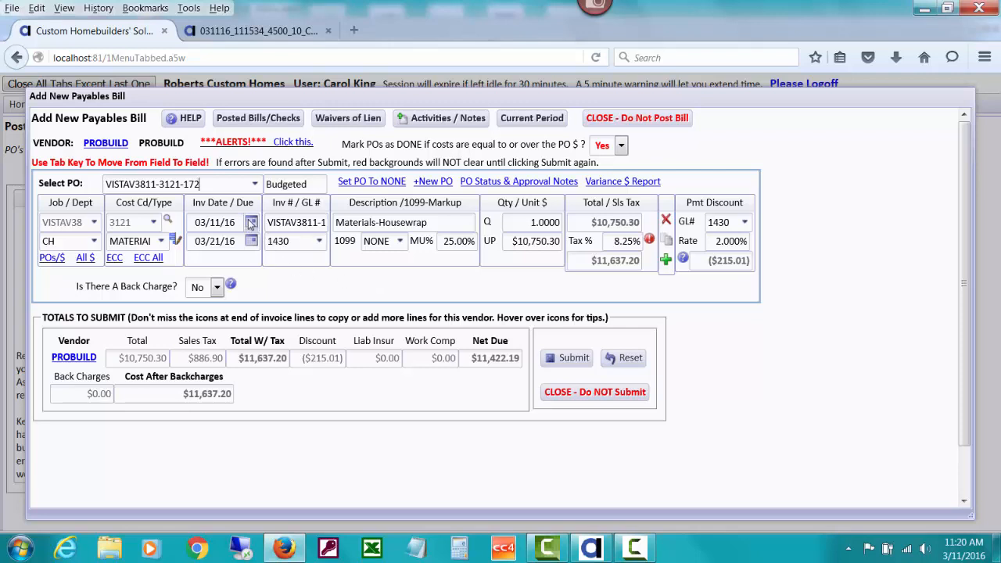
Set the bill's invoice date to 03/02/16 and its due date to 03/12/16
left_click(251, 223)
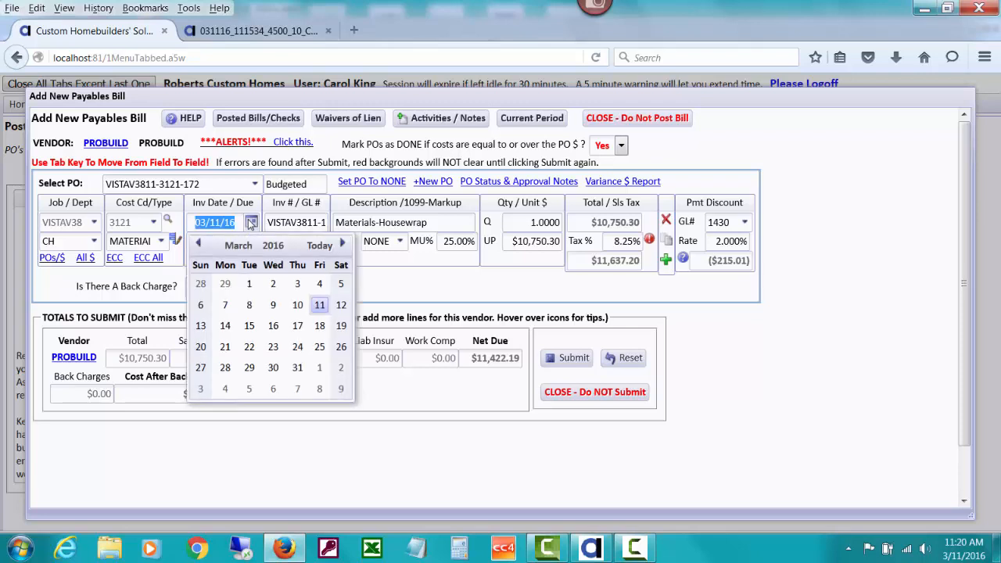
left_click(272, 286)
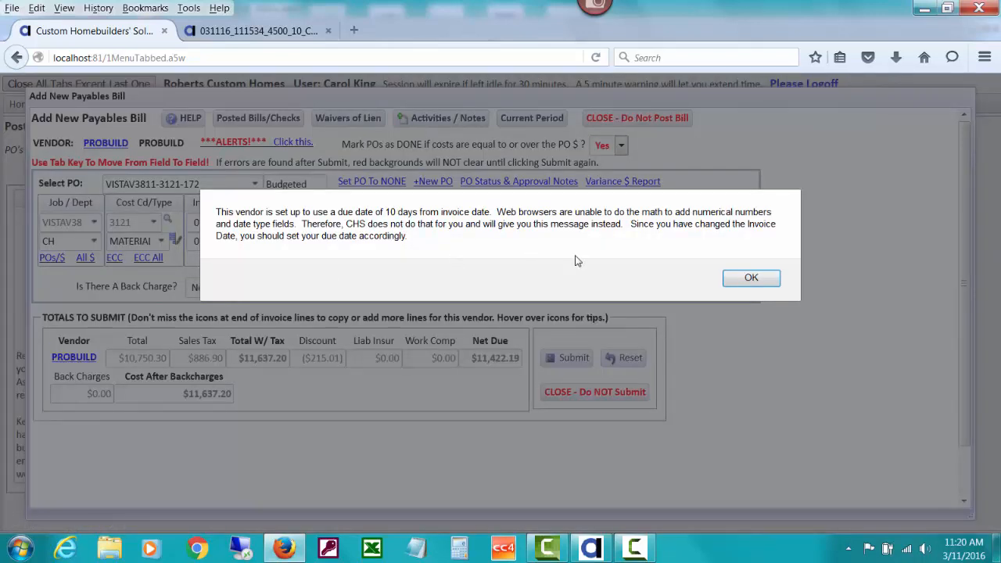
left_click(749, 283)
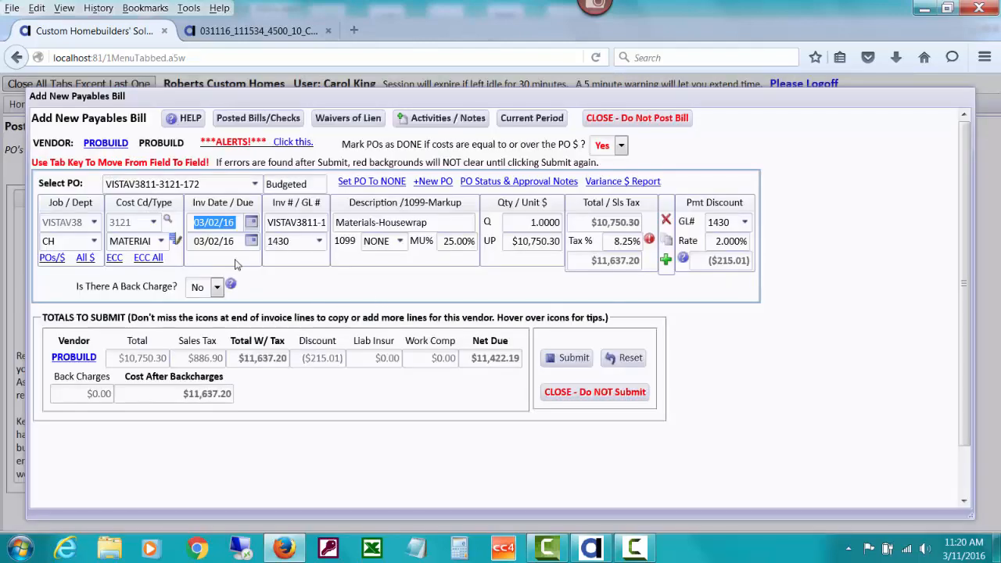
left_click(250, 241)
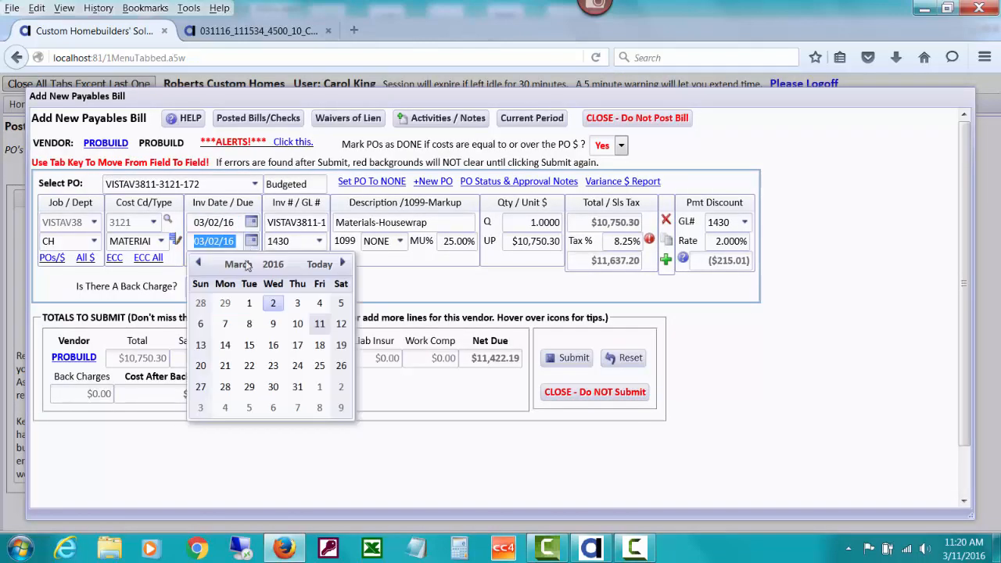
left_click(343, 325)
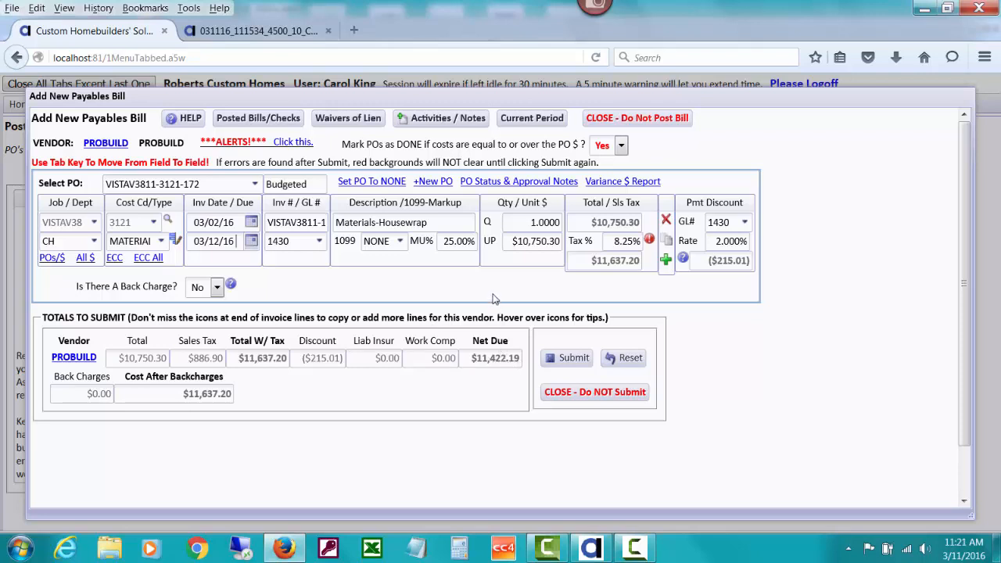
Submit the bill and post it as paid by credit card with DISCOVER6 as the credit card vendor
left_click(587, 360)
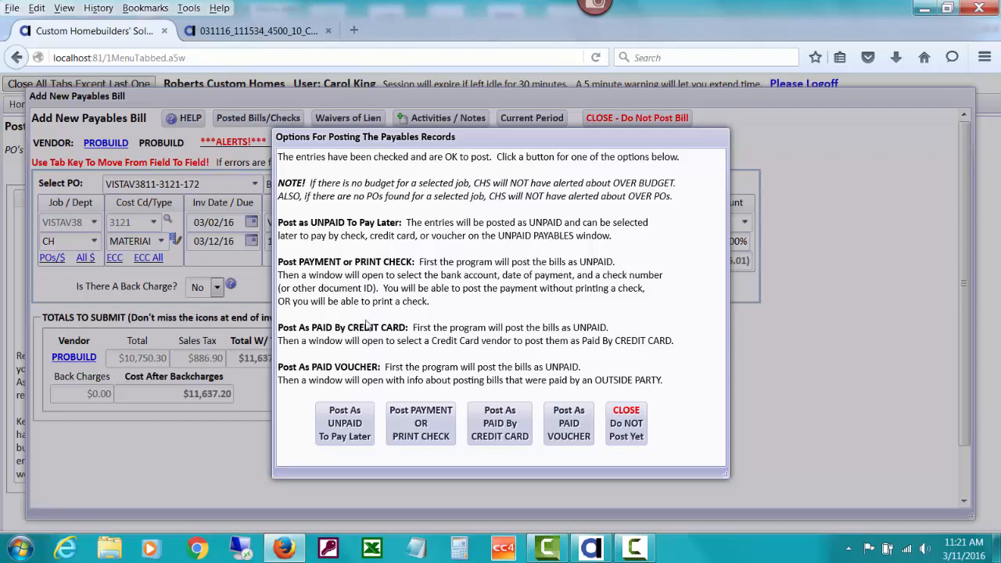
left_click(505, 431)
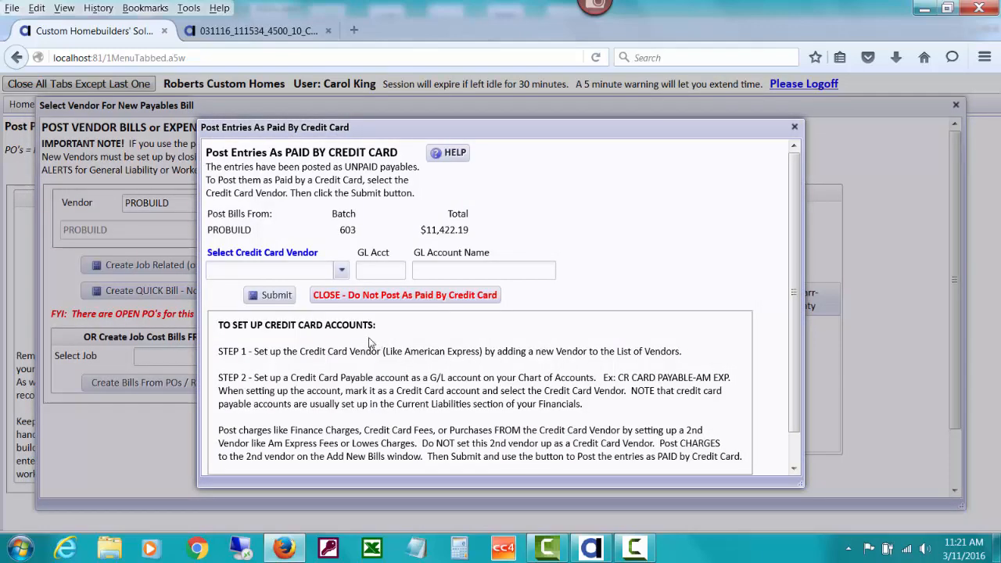
left_click(342, 271)
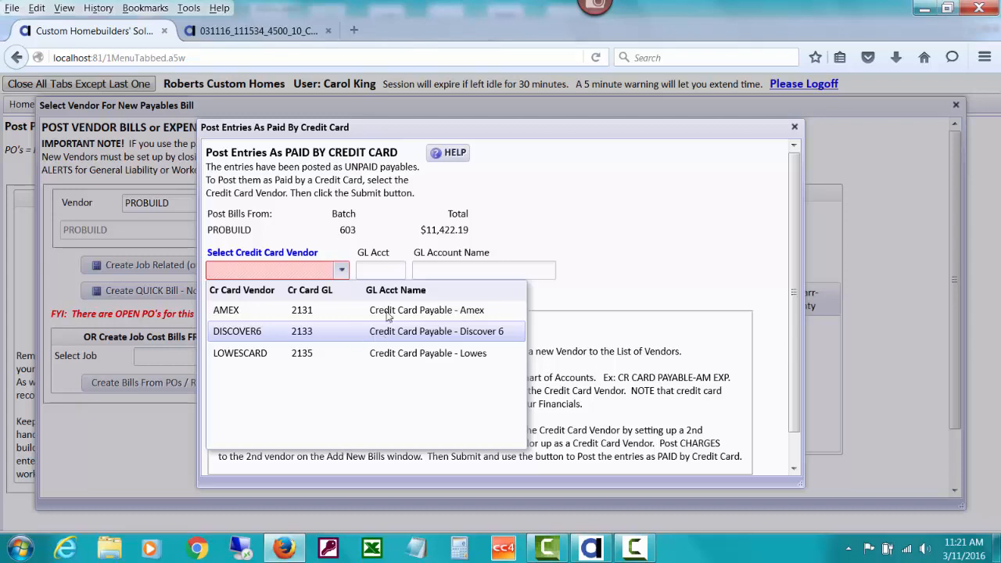
left_click(291, 335)
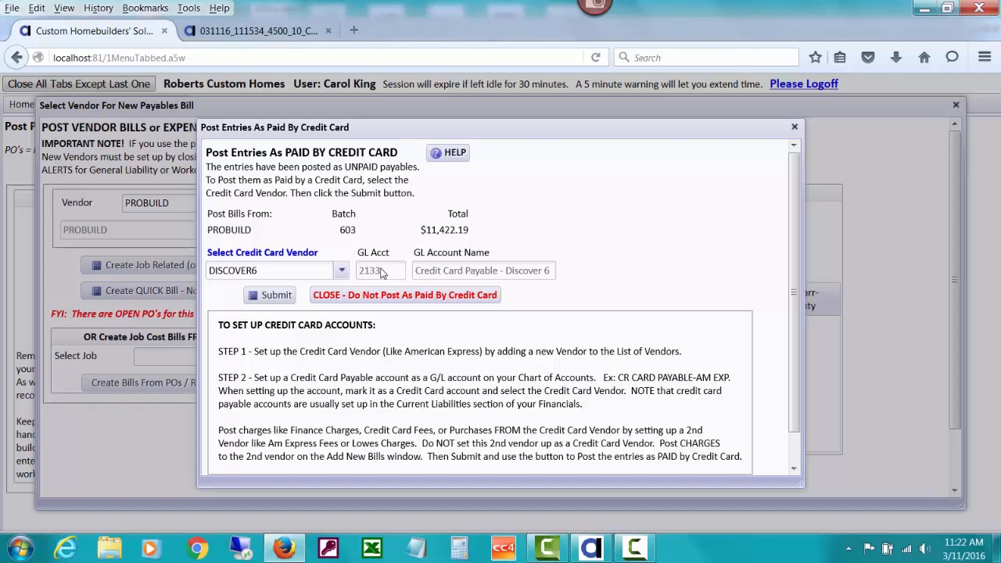
left_click(283, 296)
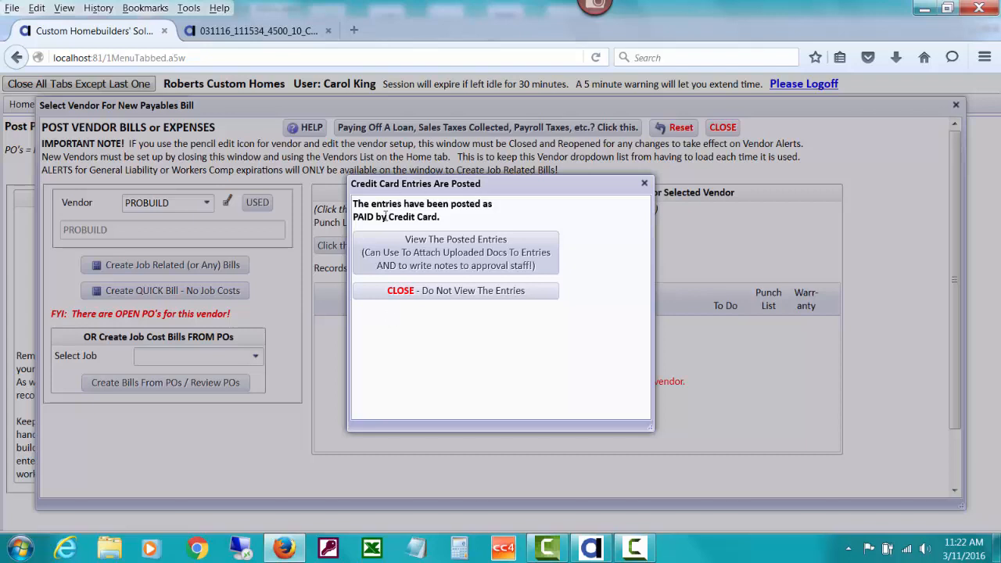
Review the posted credit card entries in the batch ledger, and close the bill posting windows
left_click(446, 258)
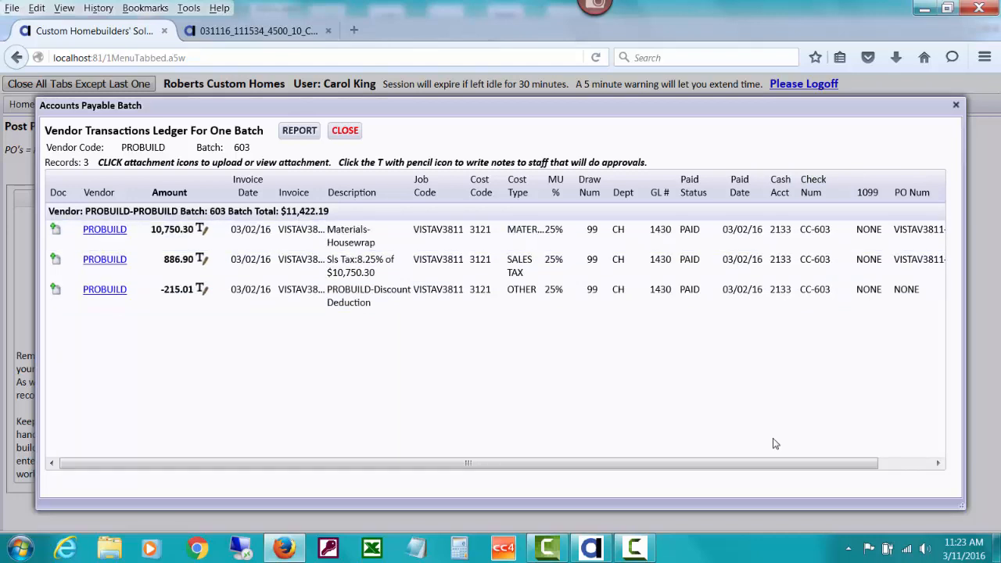
left_click_drag(681, 471, 614, 472)
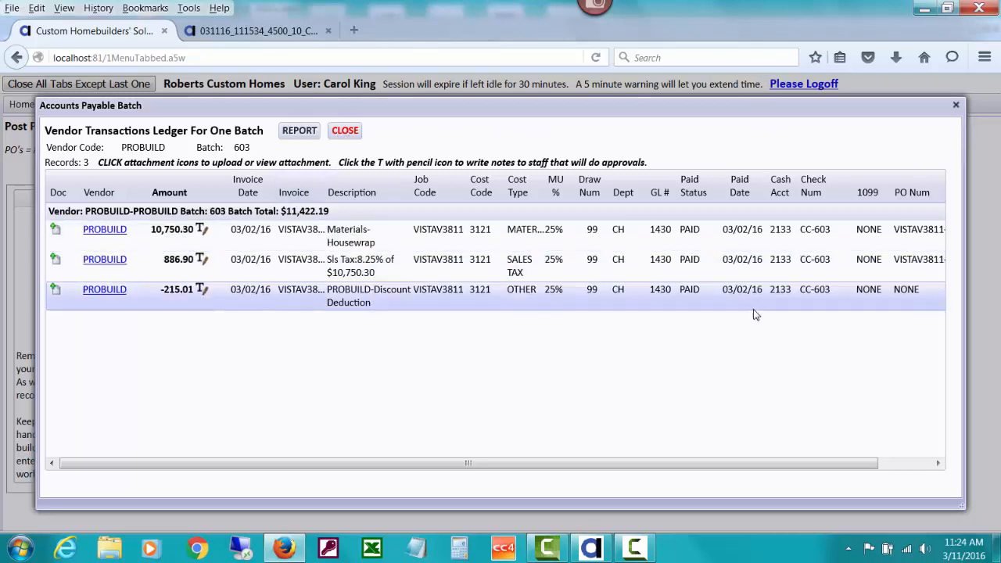
left_click(347, 130)
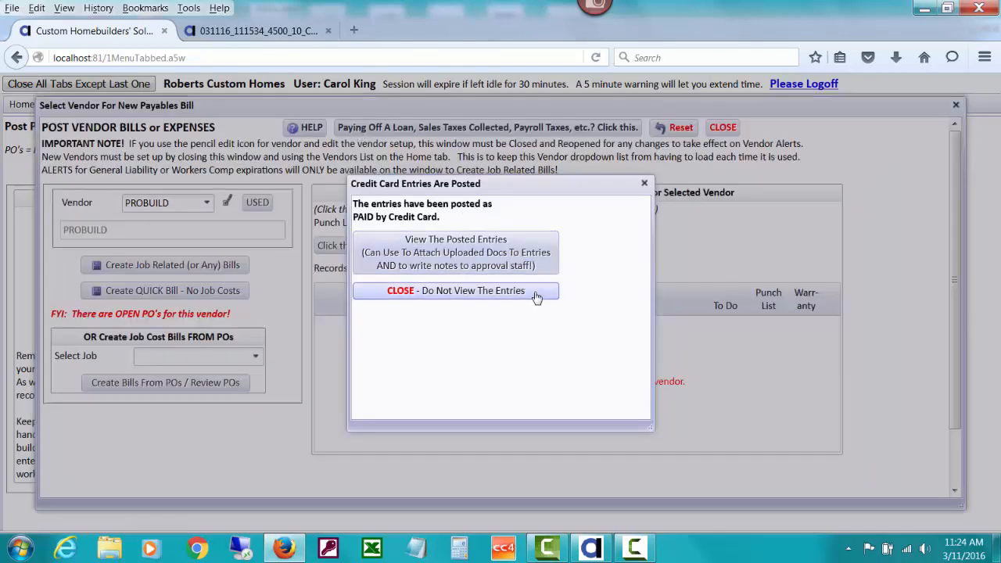
left_click(539, 291)
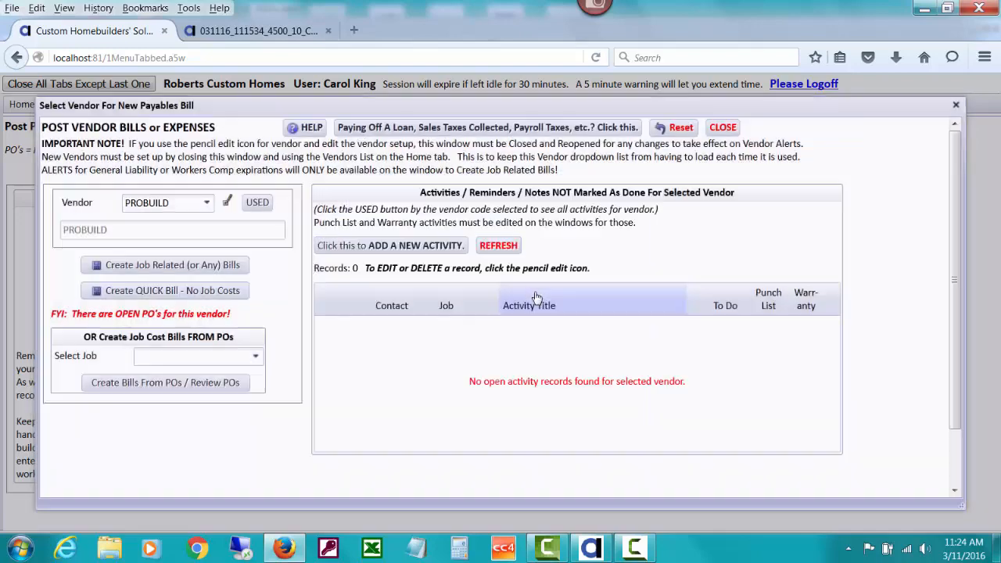
left_click(721, 128)
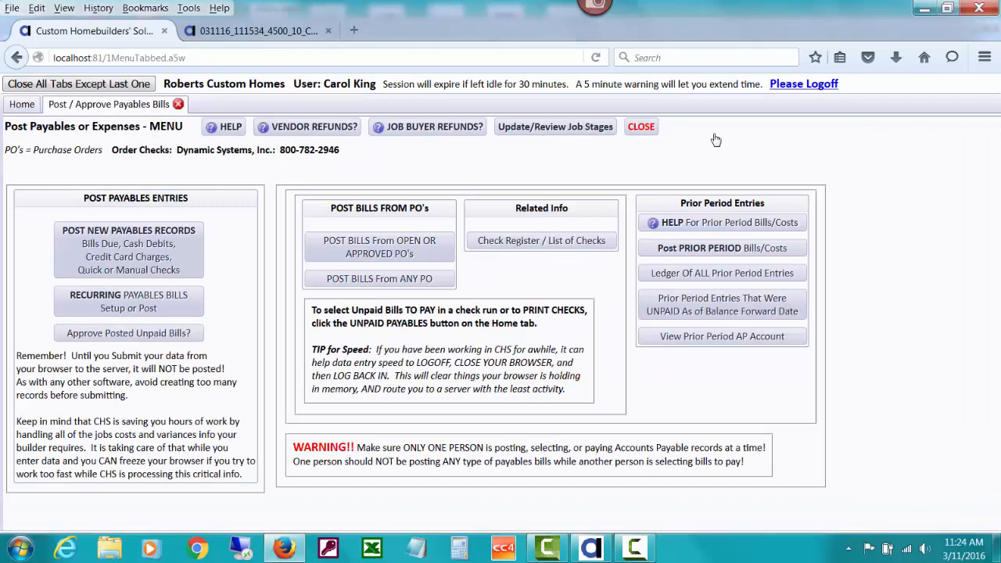
Open the general ledgers menu from Home and set the quick search GL dates from 01/01/2016 to 03/31/2016
left_click(22, 105)
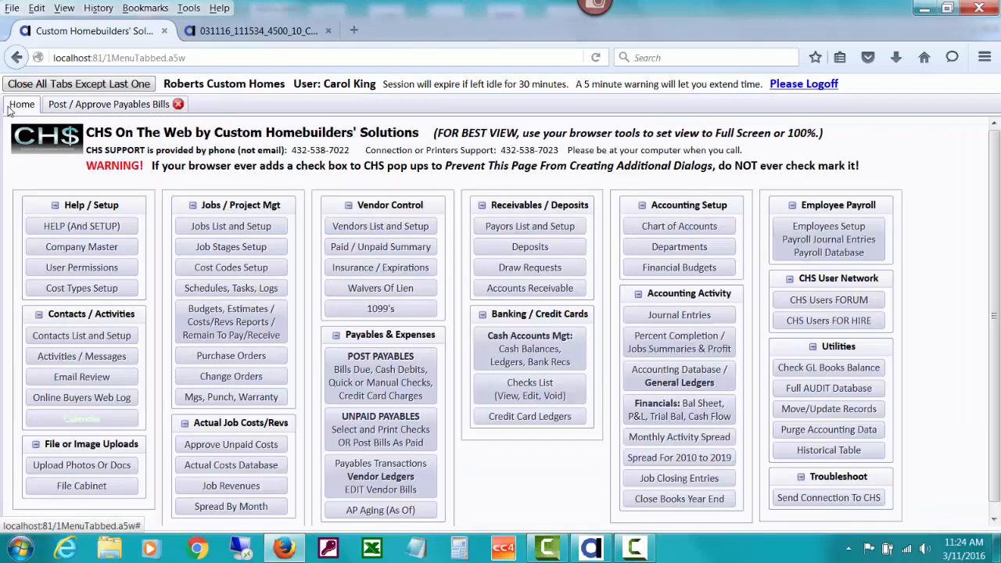
left_click(679, 380)
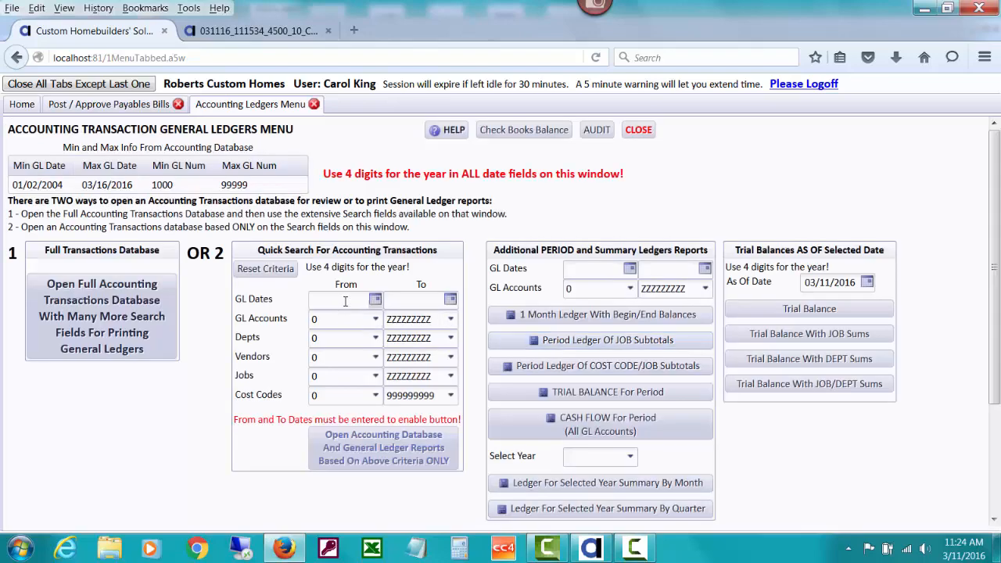
left_click(345, 301)
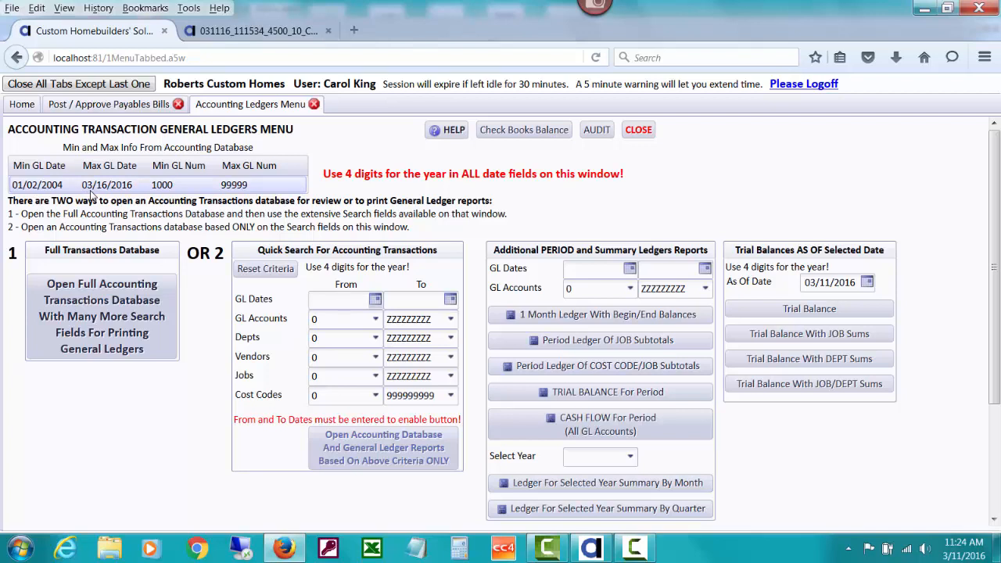
type("01/01/2016")
key("Tab")
type("03/3")
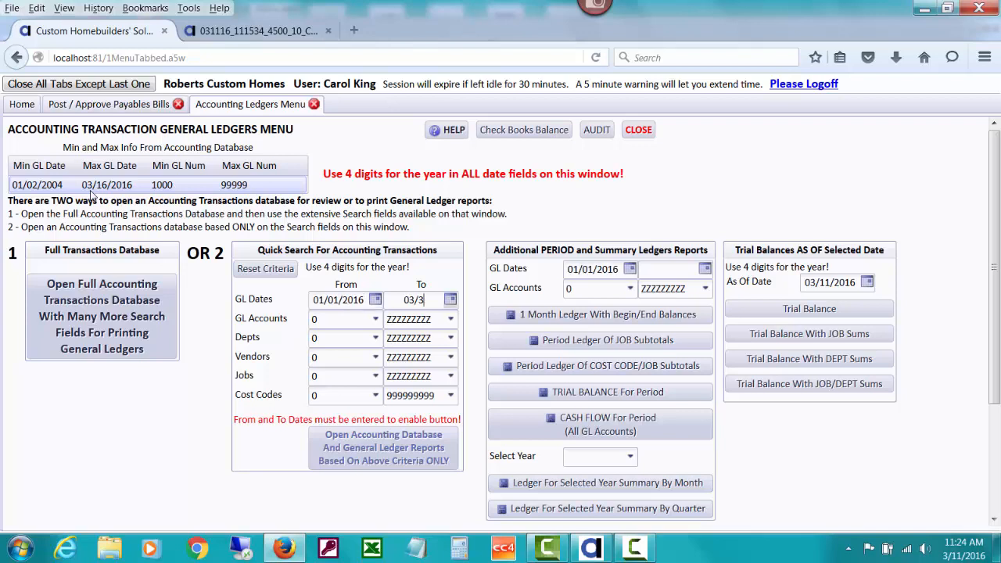
type("1/2016")
Limit the quick search to GL account 2133 (Credit Card Payable - Discover 6), examine its accounting transactions, and close them
key("Tab")
type("213")
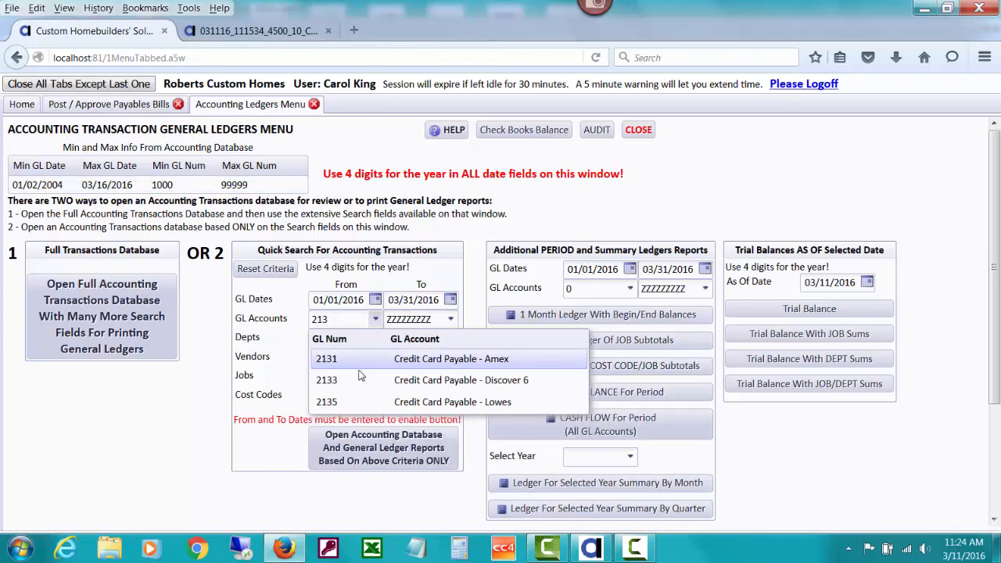
left_click(458, 390)
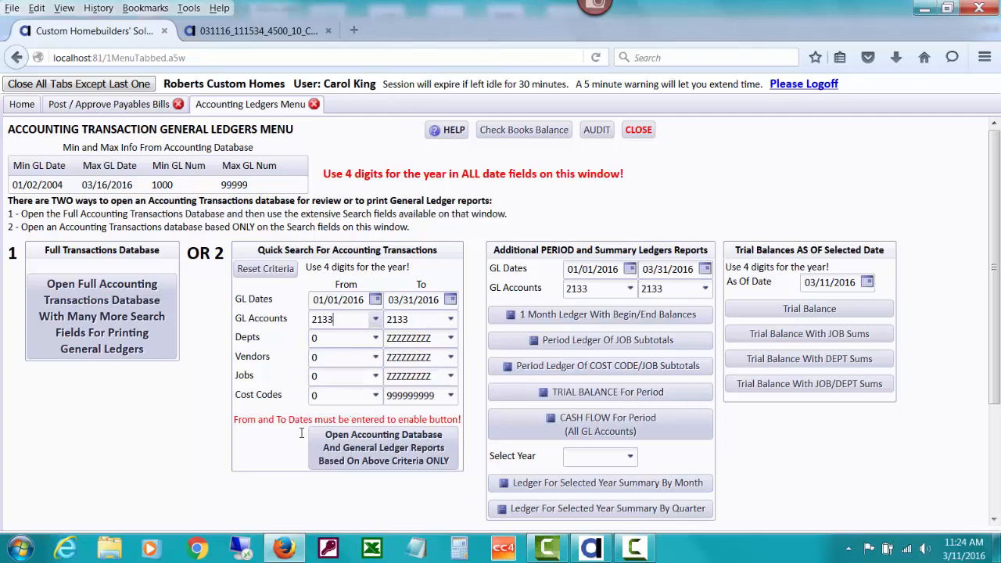
left_click(353, 461)
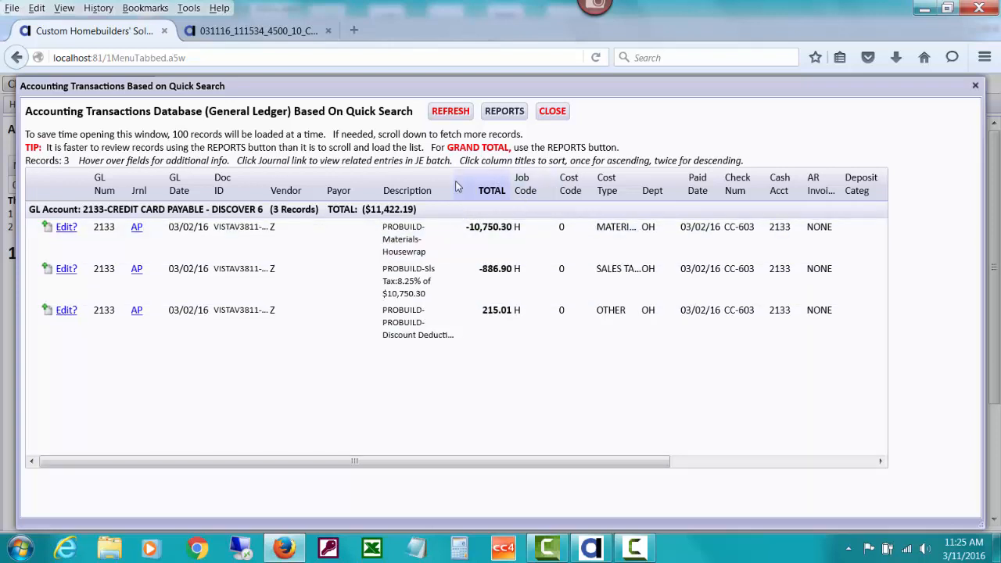
left_click(552, 112)
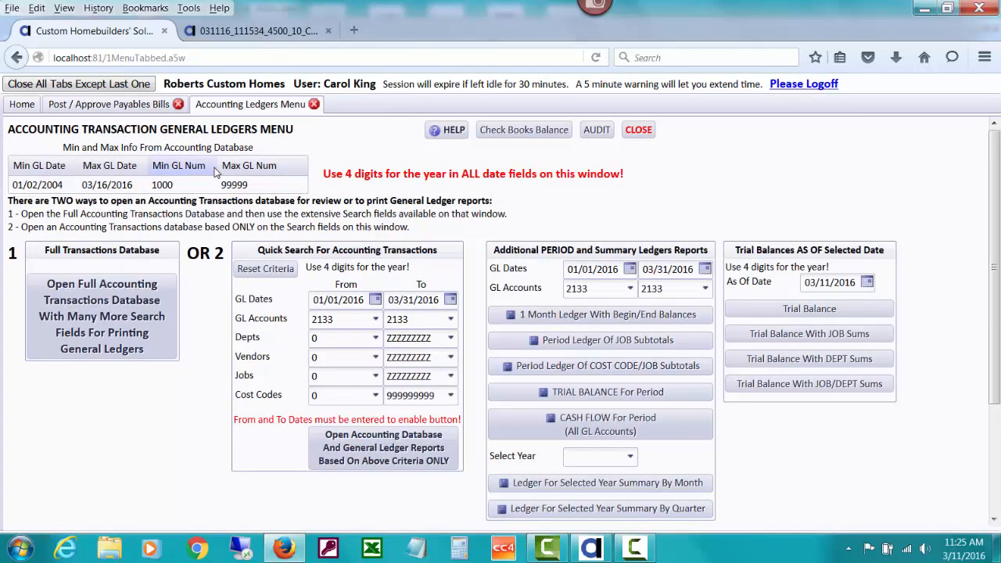
Open the financial statements from Home, examine the credit card liabilities on the company Balance Sheet With GL Nums, and close the report
left_click(35, 109)
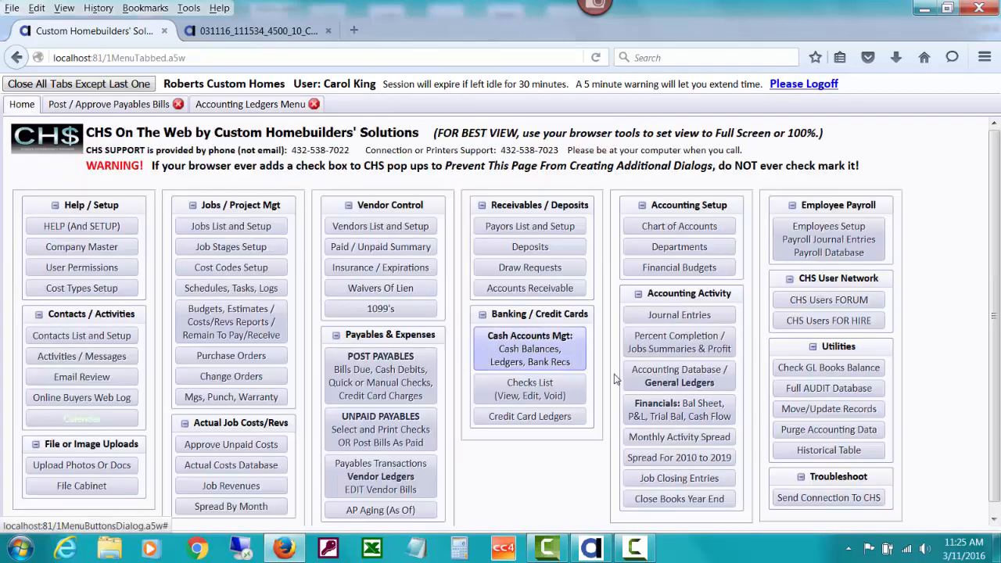
left_click(679, 416)
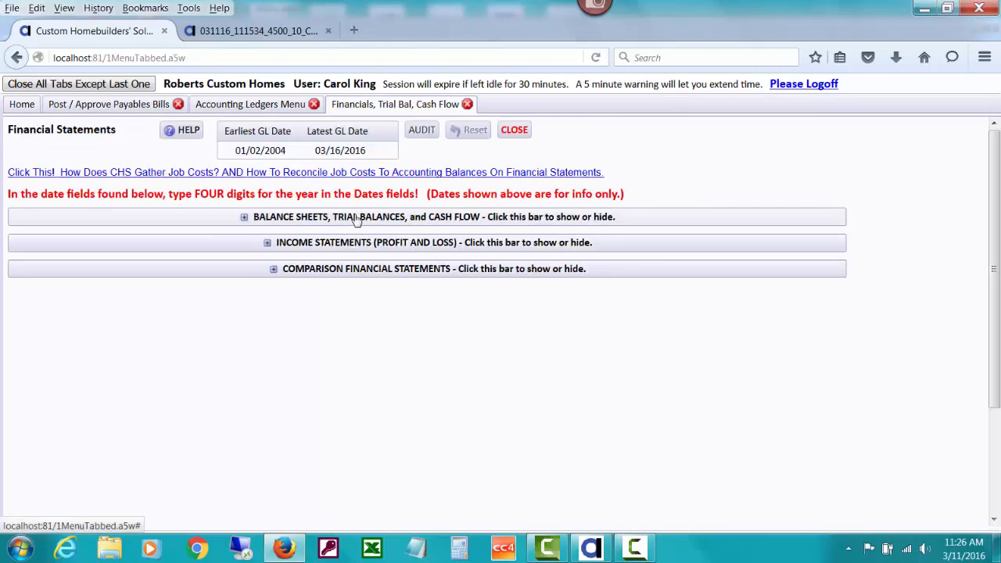
left_click(356, 218)
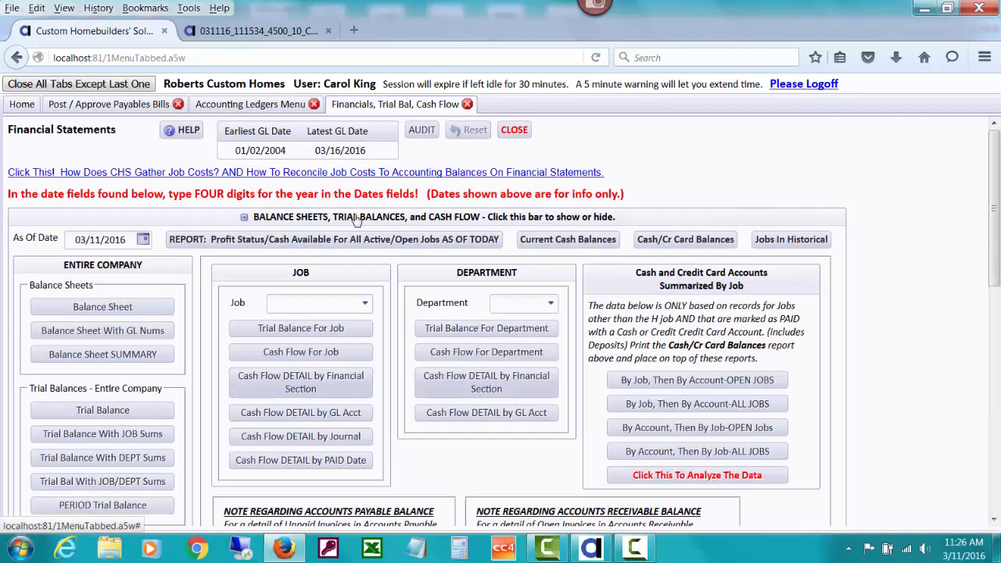
left_click(129, 333)
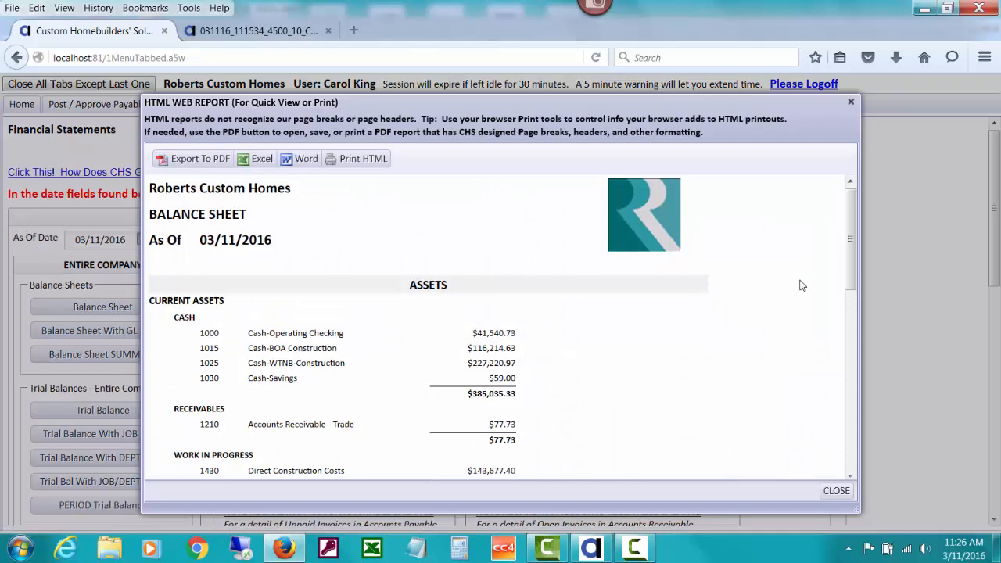
left_click_drag(851, 255, 842, 364)
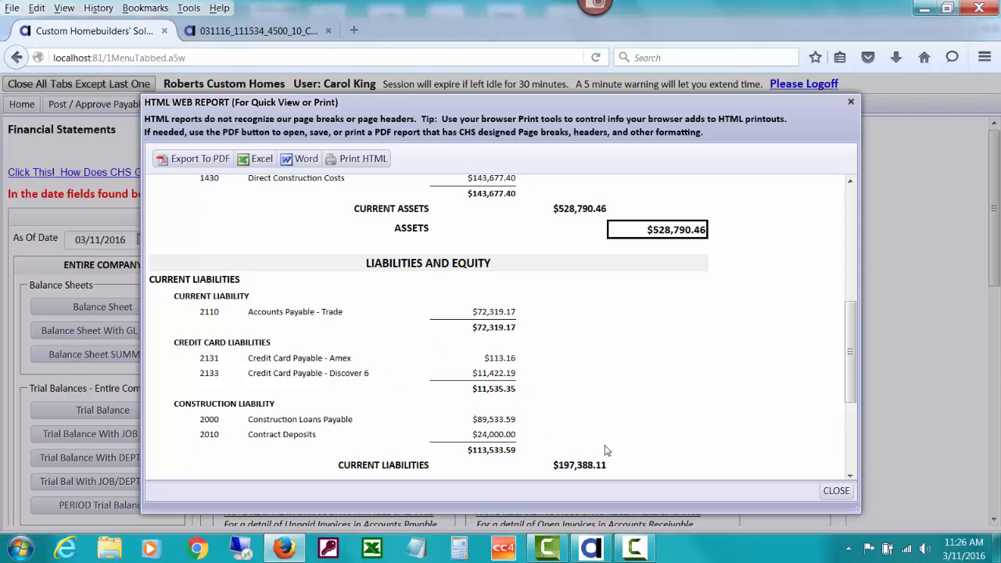
left_click(835, 492)
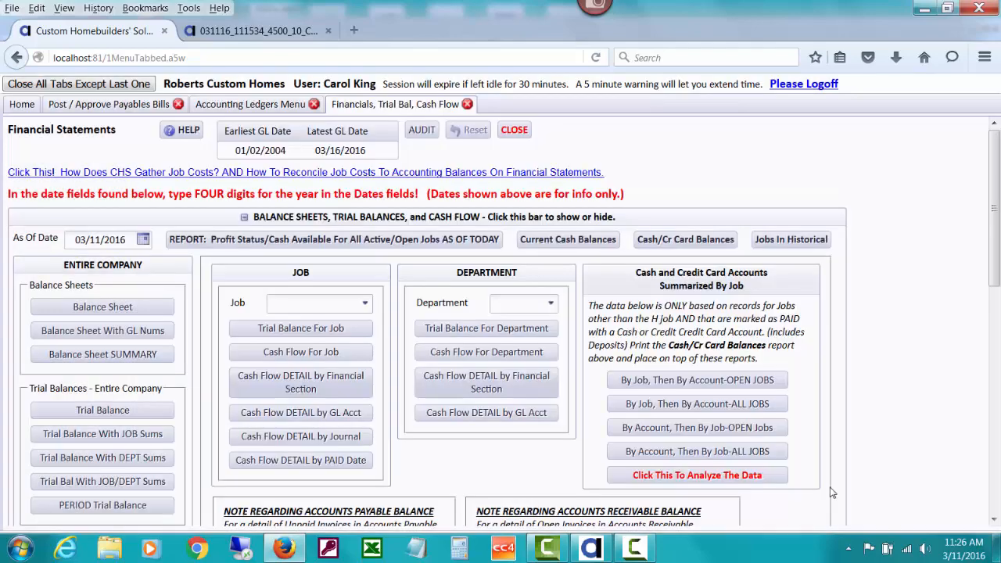
Open the credit card ledgers from Home, examine the ledger entries for credit card vendor DISCOVER6, and close the ledger
left_click(22, 104)
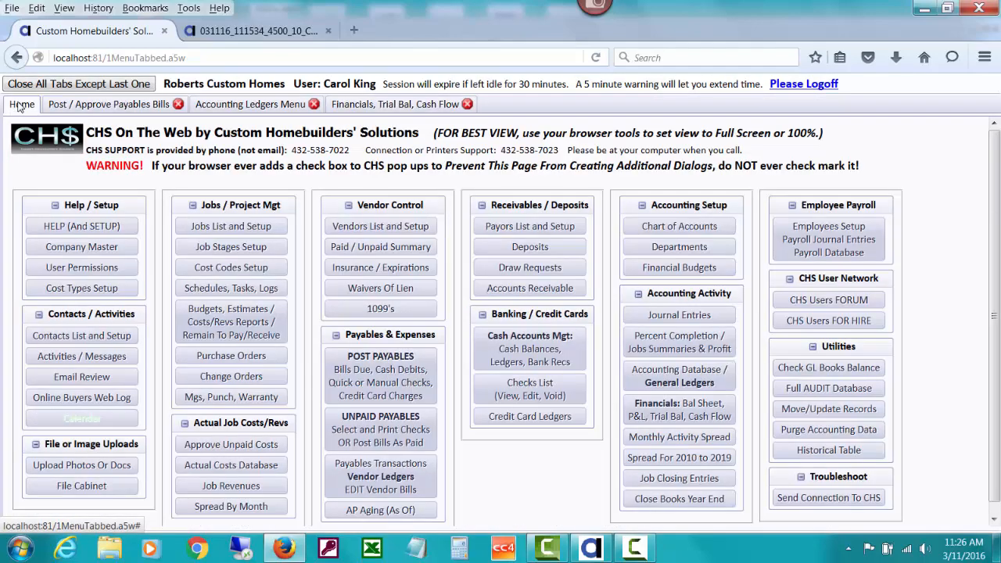
left_click(537, 419)
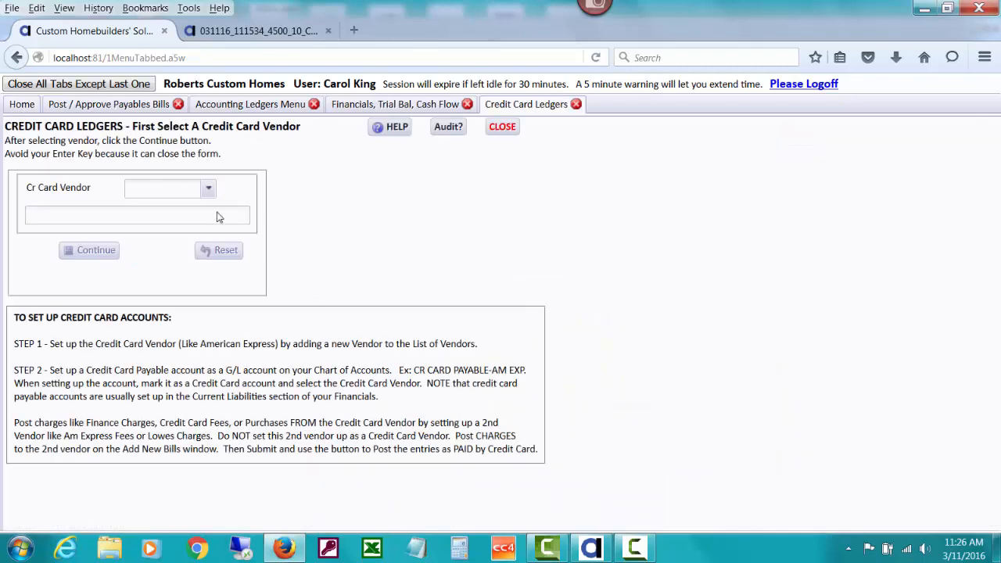
left_click(211, 189)
left_click(210, 189)
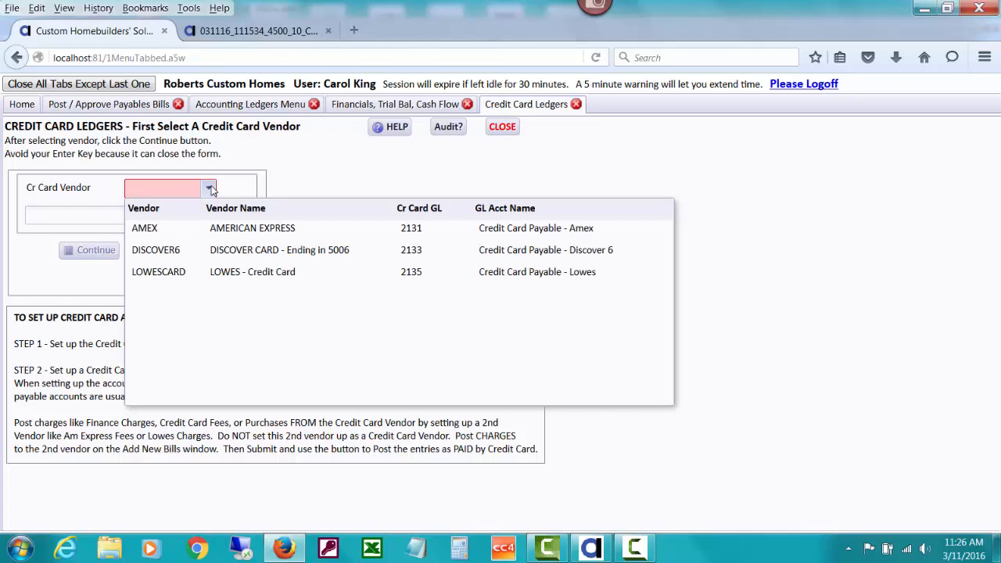
left_click(215, 252)
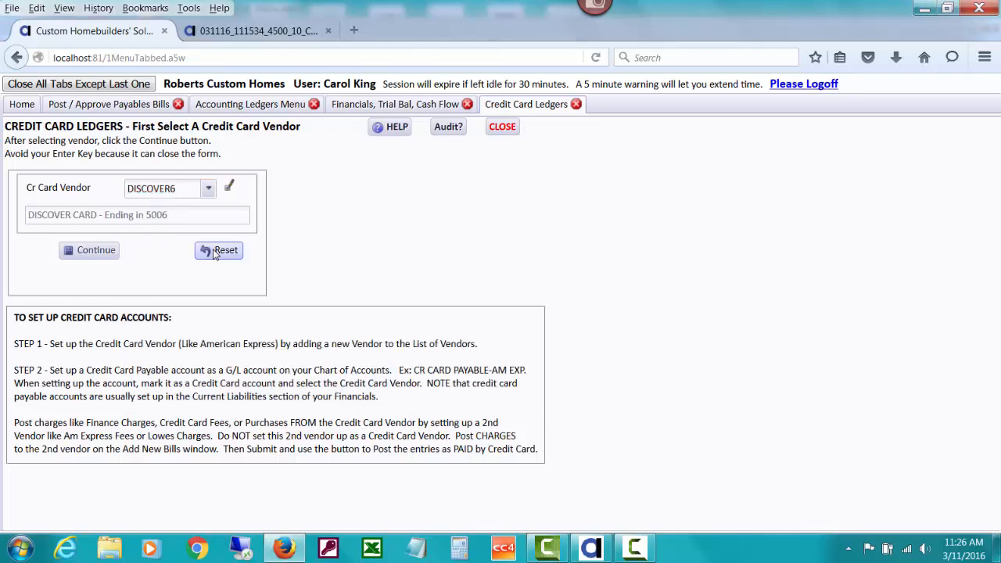
left_click(108, 251)
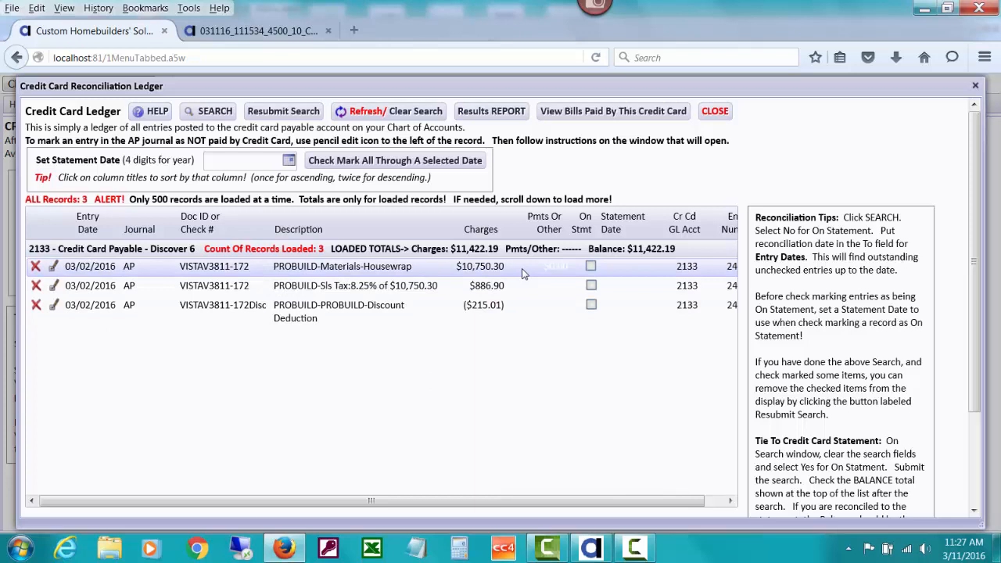
left_click(713, 114)
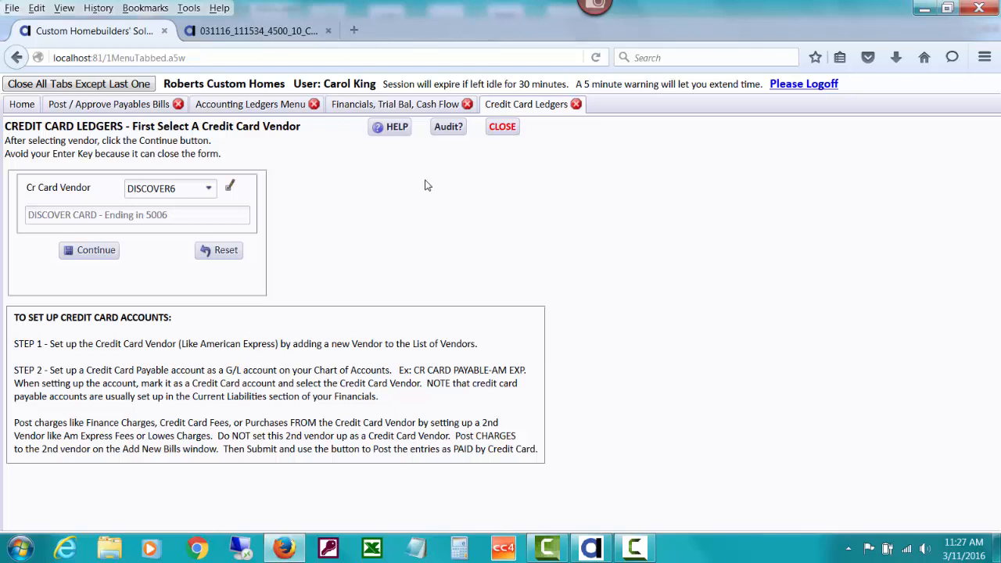
Open the vendor ledgers menu from Home and set the quick search GL dates from 01/01/2016 to 03/31/2016
left_click(22, 104)
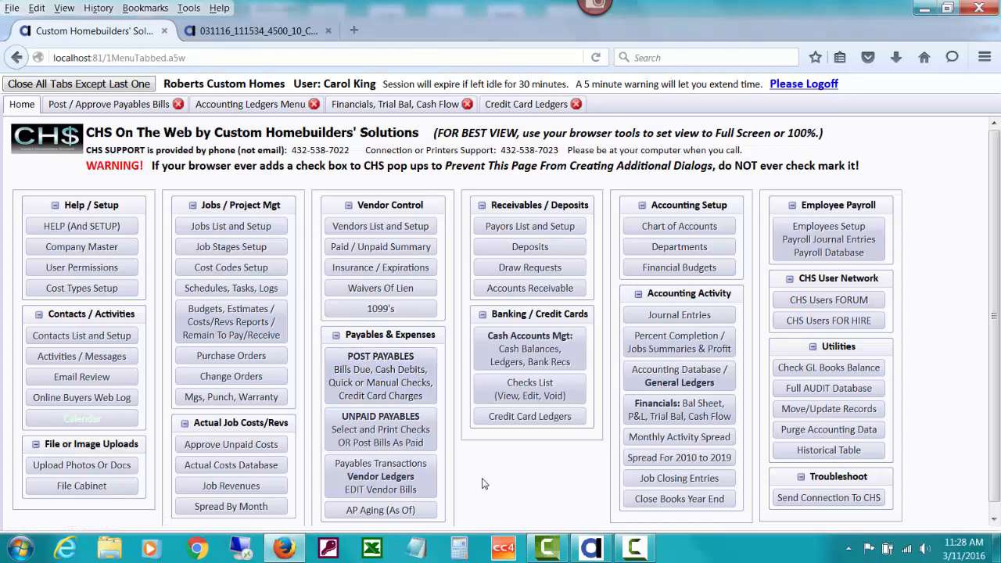
left_click(415, 477)
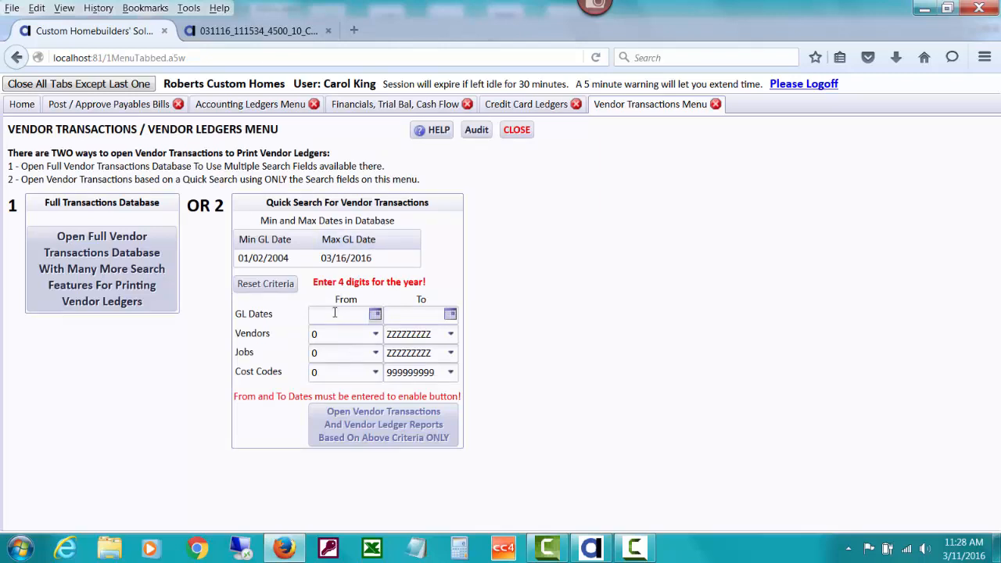
left_click(334, 313)
type("01/01/2016")
key("Tab")
type("03/31/2016")
key("Tab")
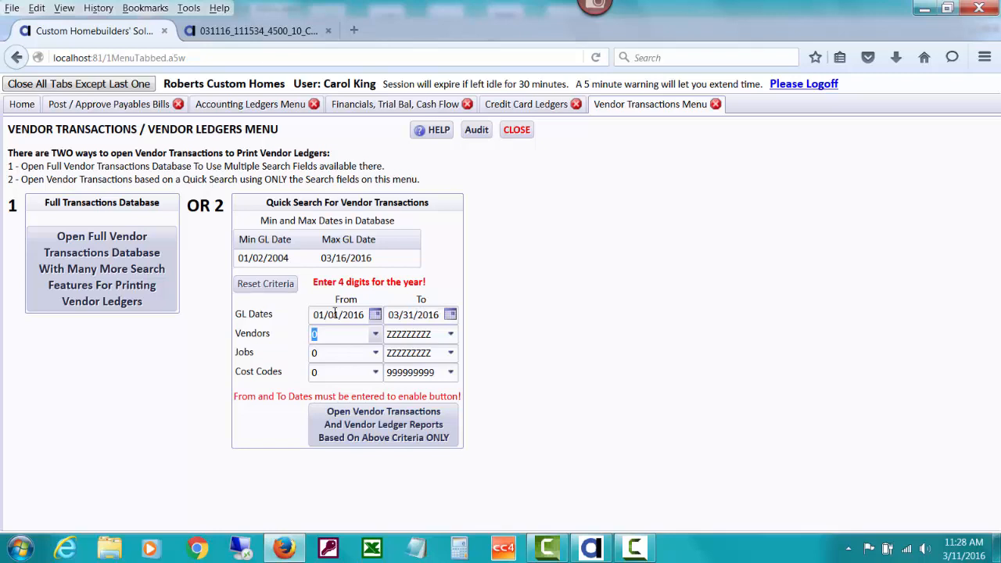
Limit the quick search to vendor PROBUILD, examine the paid status and discount entries of its vendor transactions, and close the ledger
type("pr")
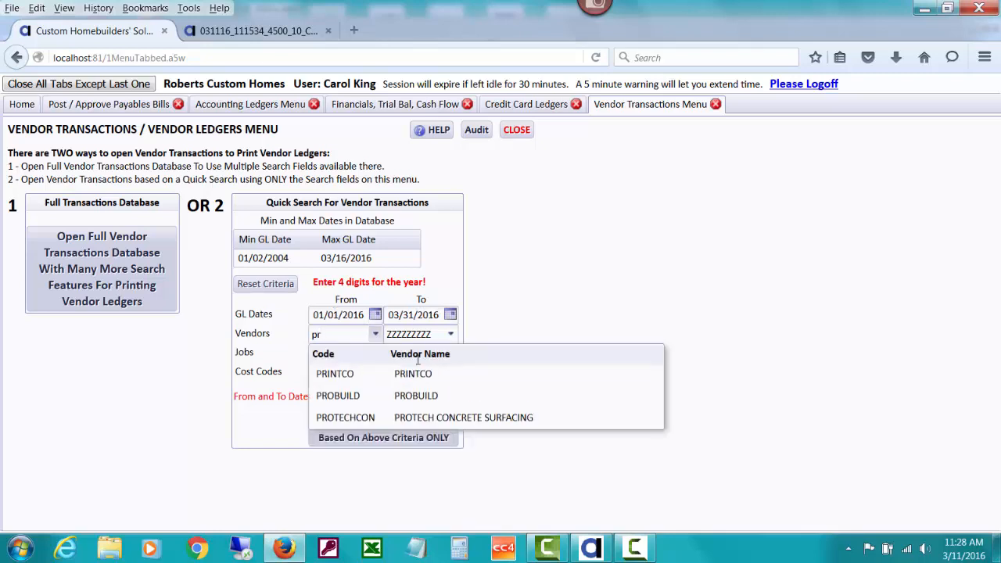
left_click(433, 398)
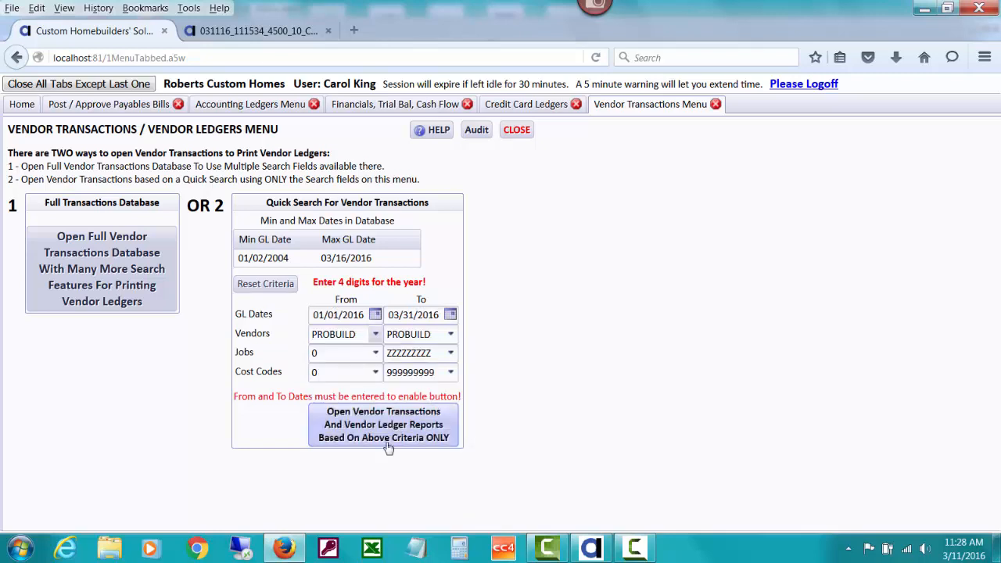
left_click(406, 432)
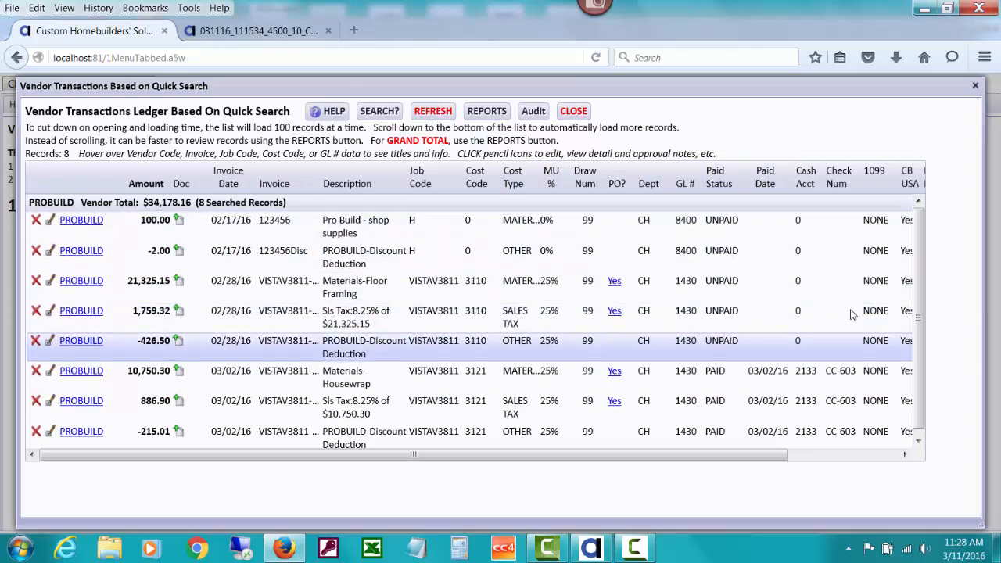
left_click_drag(924, 254, 920, 281)
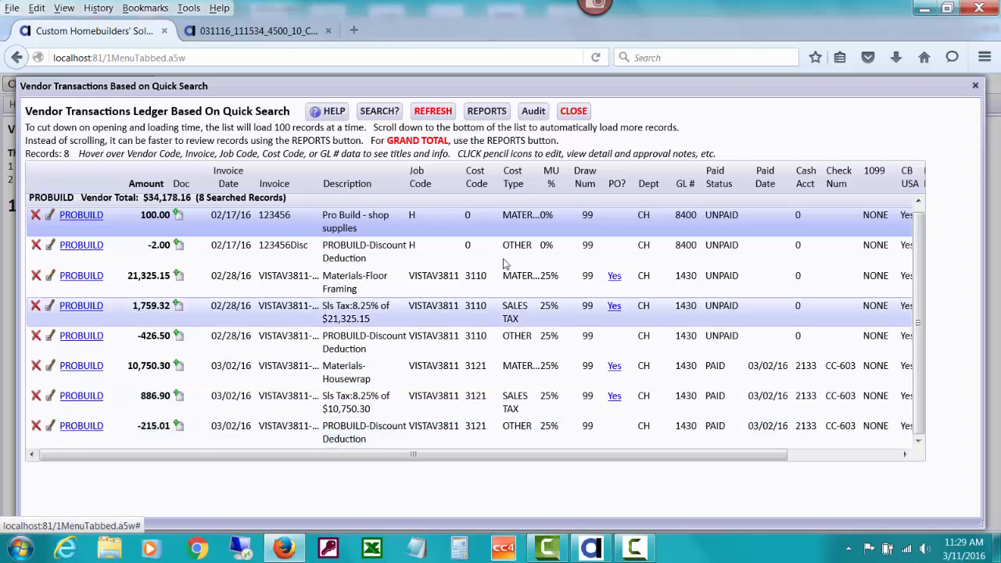
left_click(576, 114)
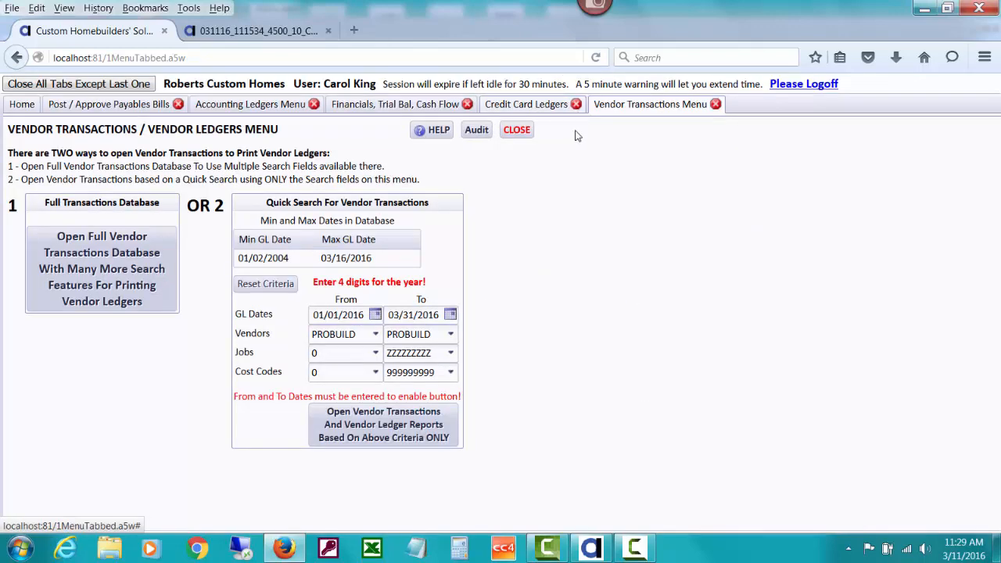